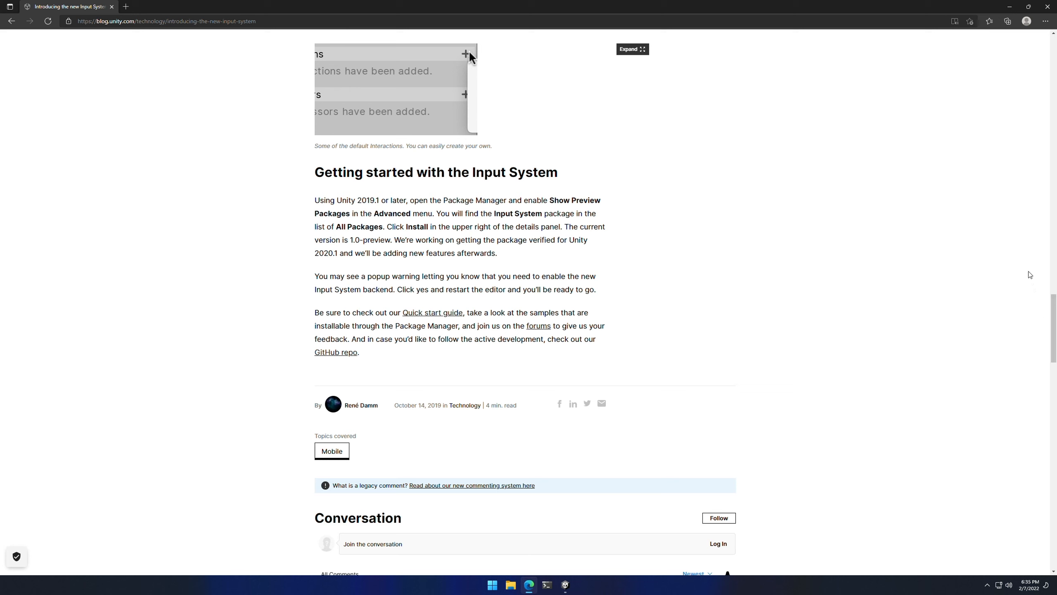
Switch to the Unity editor and play-test the player character's movement in all four directions, ending play mode when done
left_click(1048, 7)
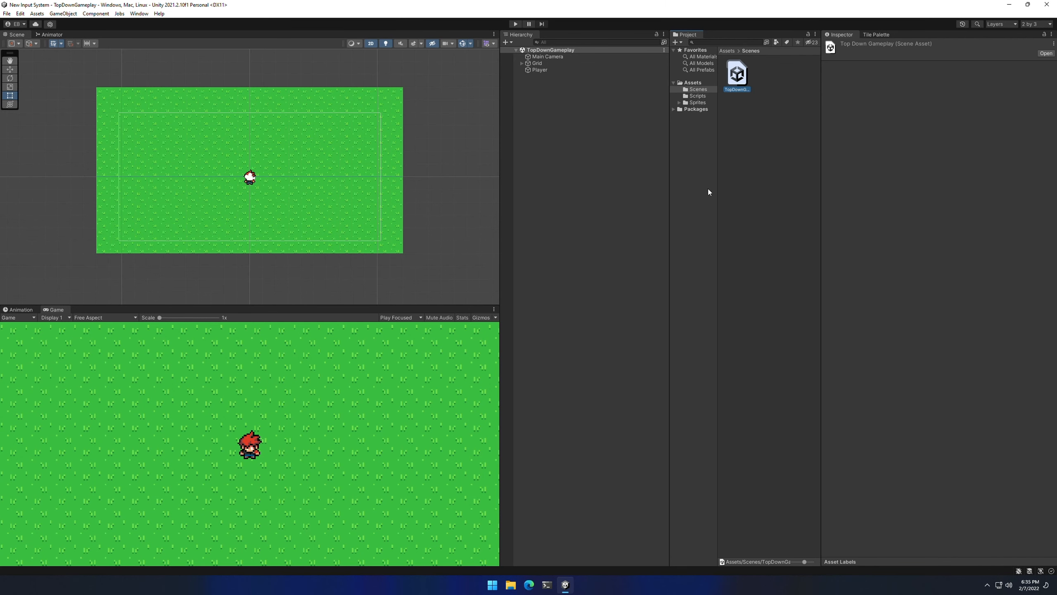
left_click(514, 23)
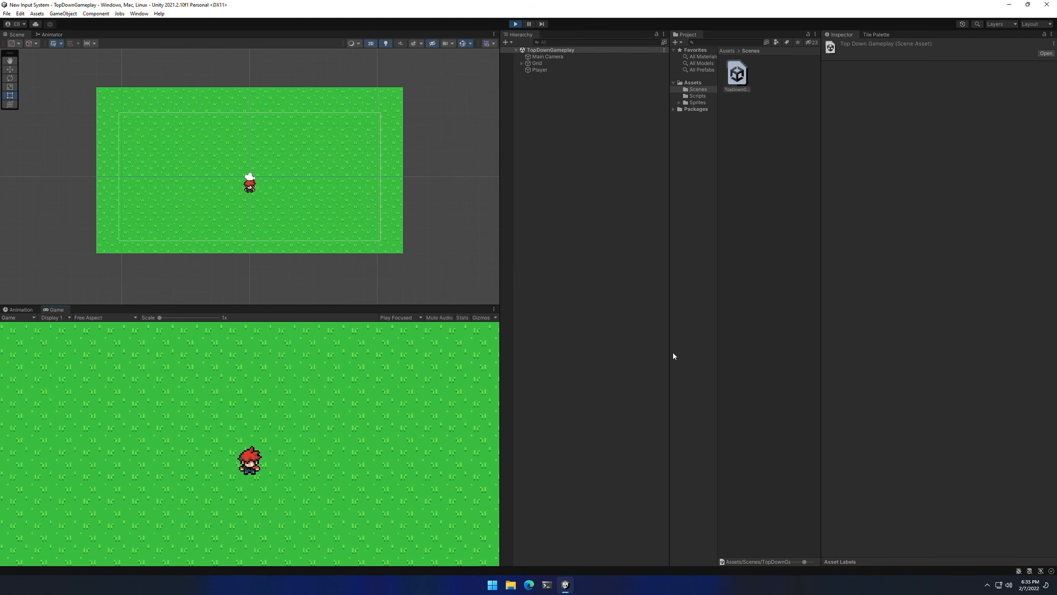
key("s")
key("d")
key("w")
key("a")
key("s")
key("d")
key("w")
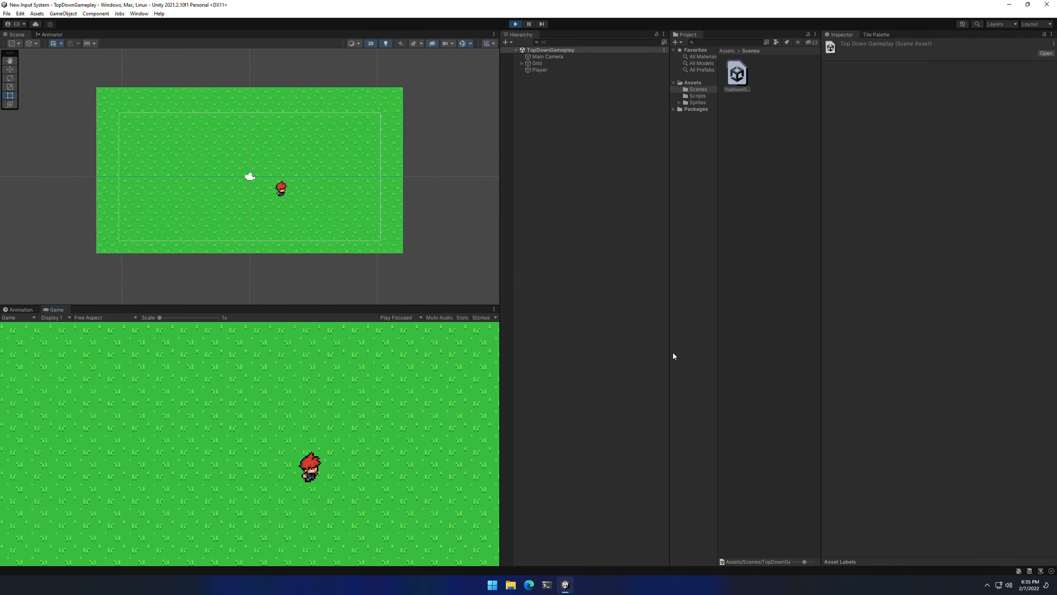
key("ctrl+p")
Open the PlayerController script from the Scripts folder and review its Update, Move and Idle methods
left_click(697, 96)
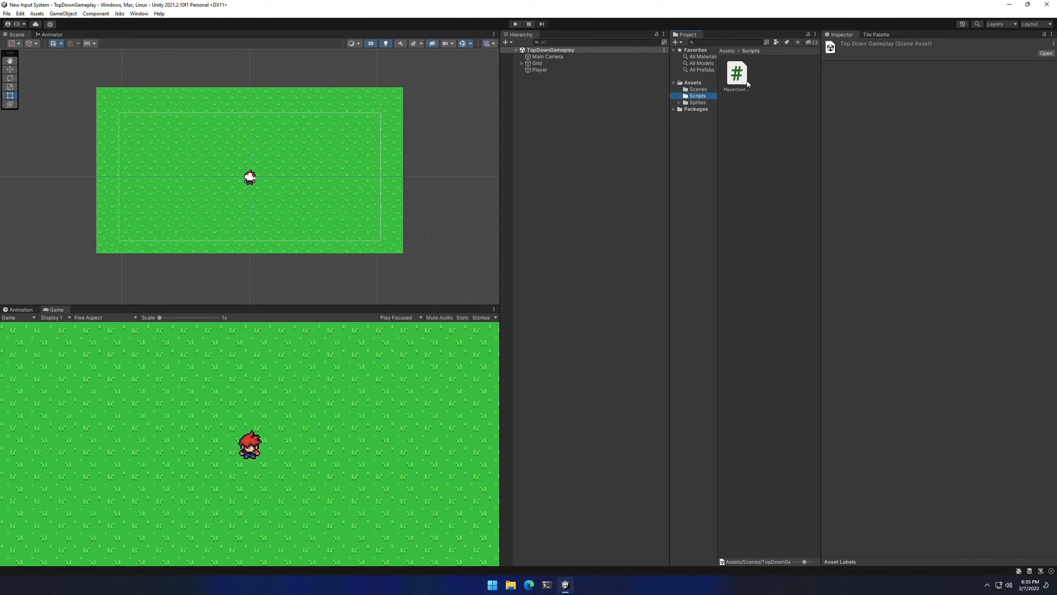
left_click(737, 75)
left_click_drag(741, 81, 734, 79)
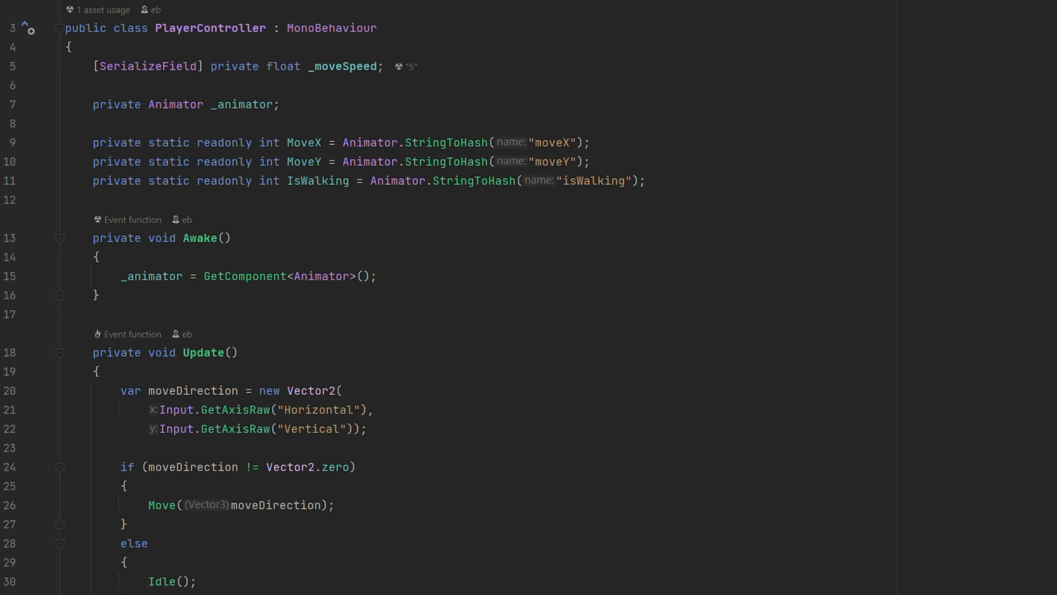
scroll(528, 297, "down", 6)
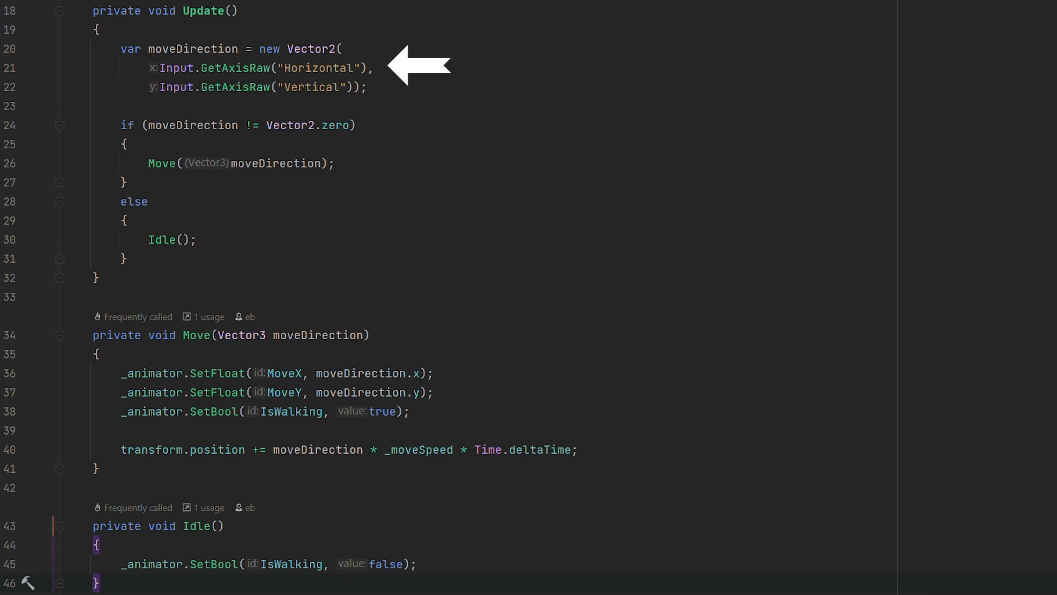
scroll(529, 298, "down", 1)
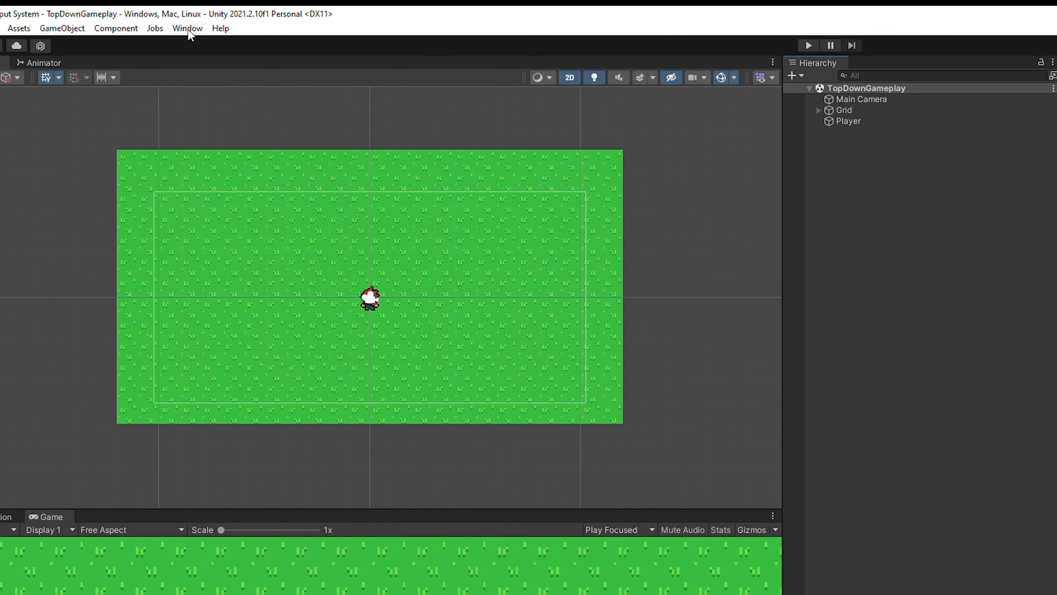
Install the Input System package, version 1.3.0, from the Unity Registry using the Package Manager
left_click(189, 31)
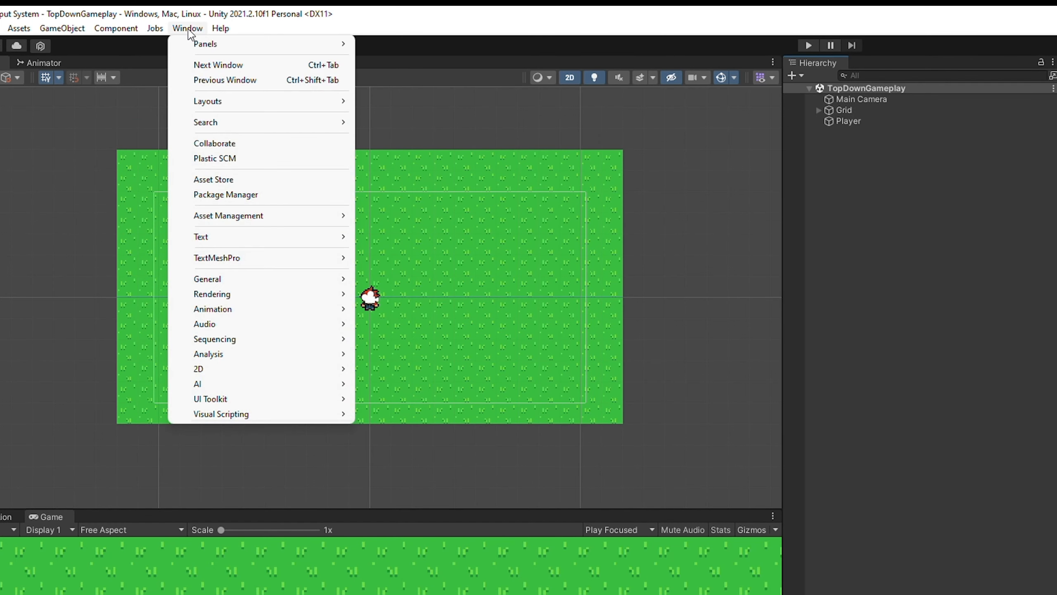
left_click(249, 199)
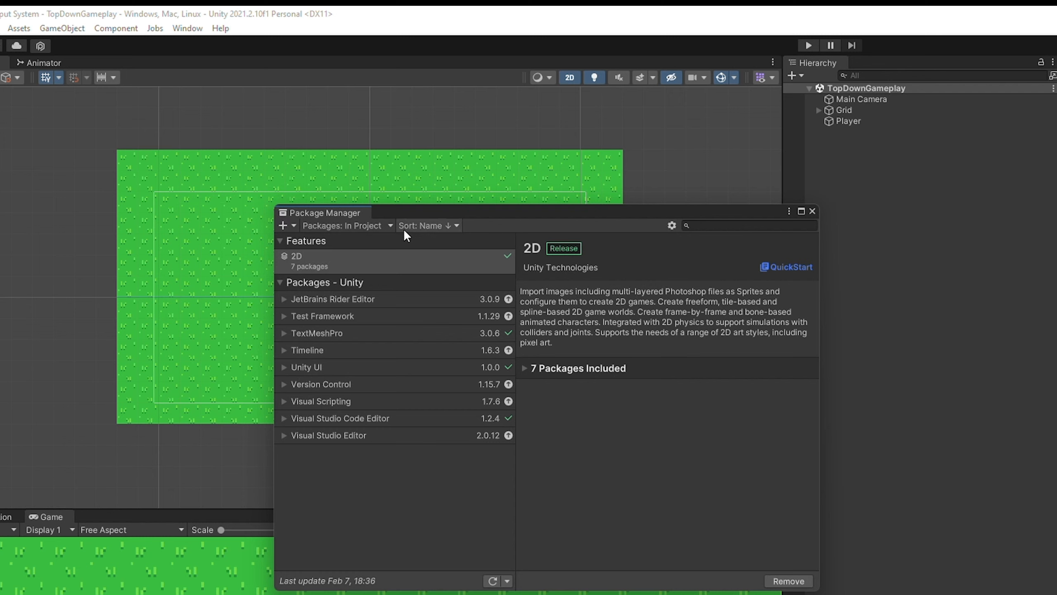
left_click(378, 226)
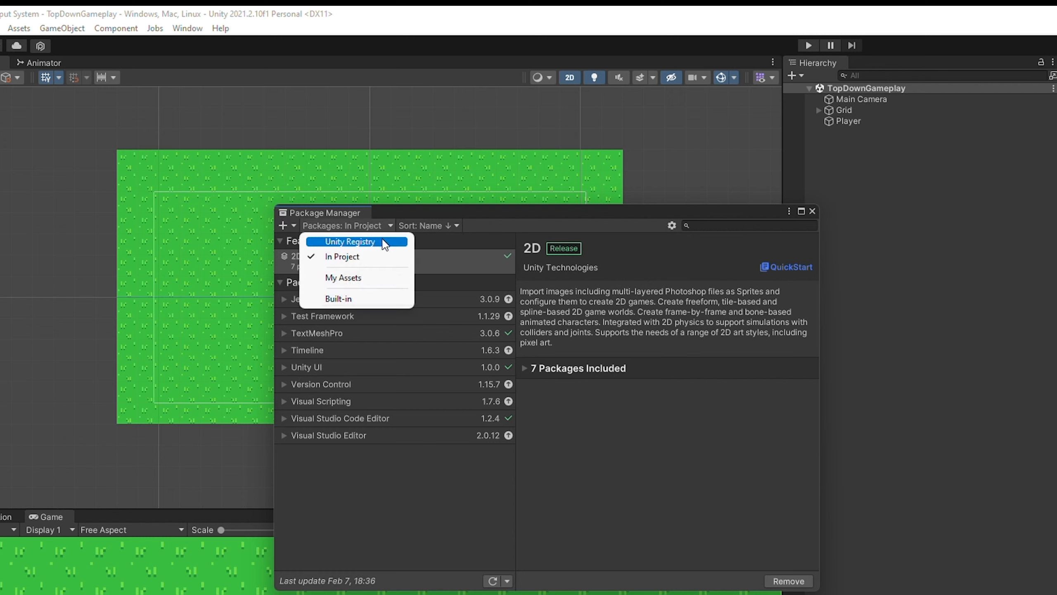
left_click(382, 241)
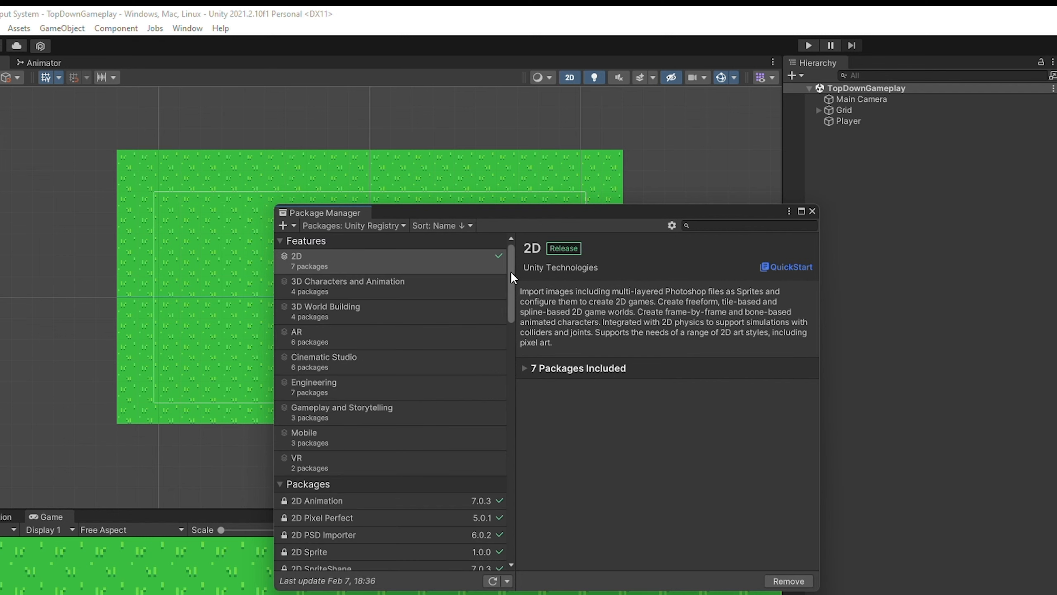
left_click_drag(510, 271, 504, 385)
left_click(383, 461)
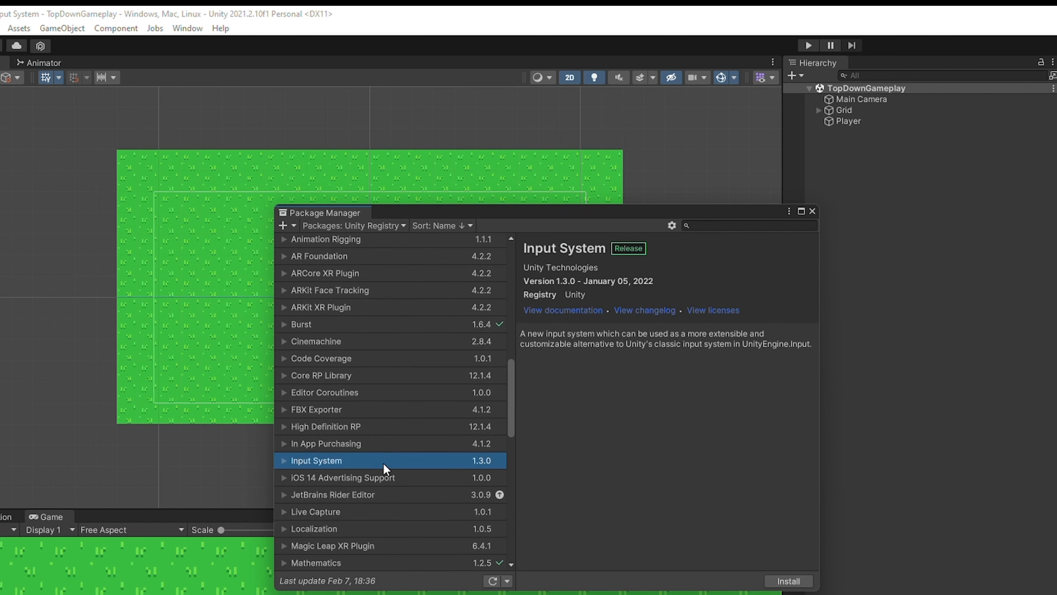
left_click(789, 582)
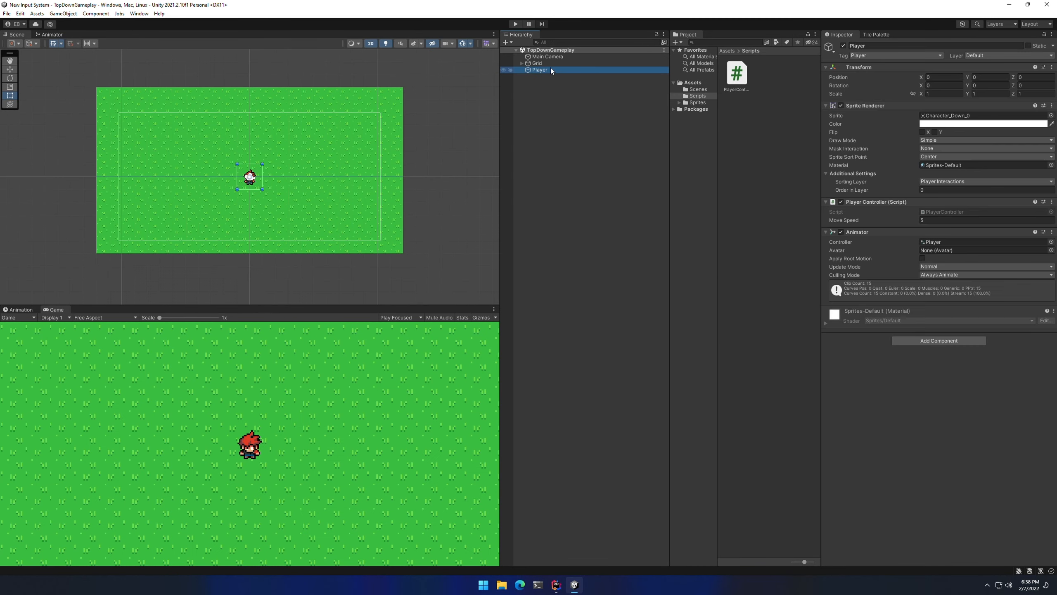
Add a Player Input component to the Player object
left_click(941, 341)
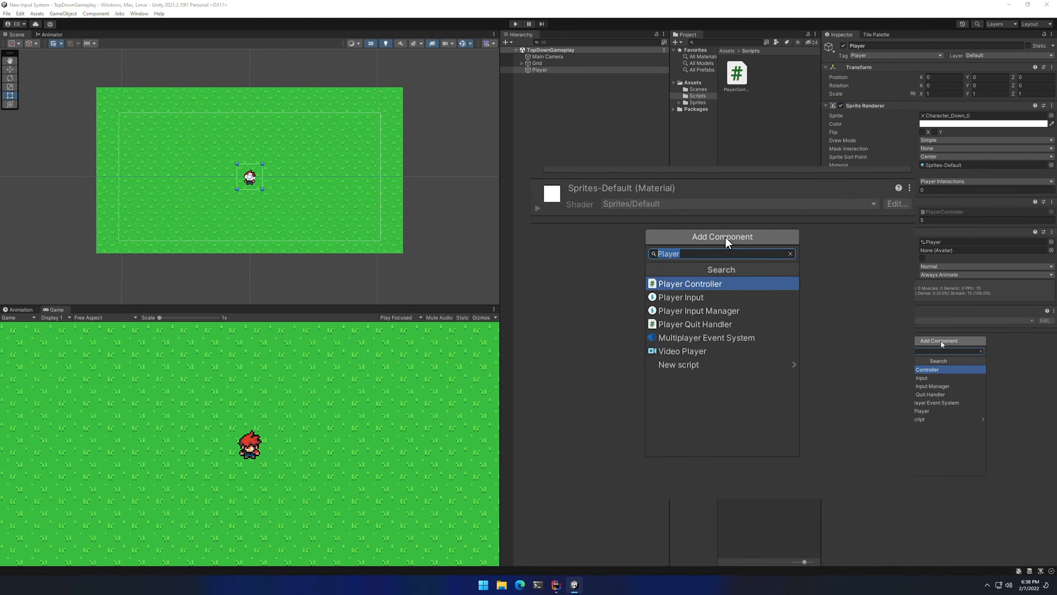
type("Input")
left_click(941, 369)
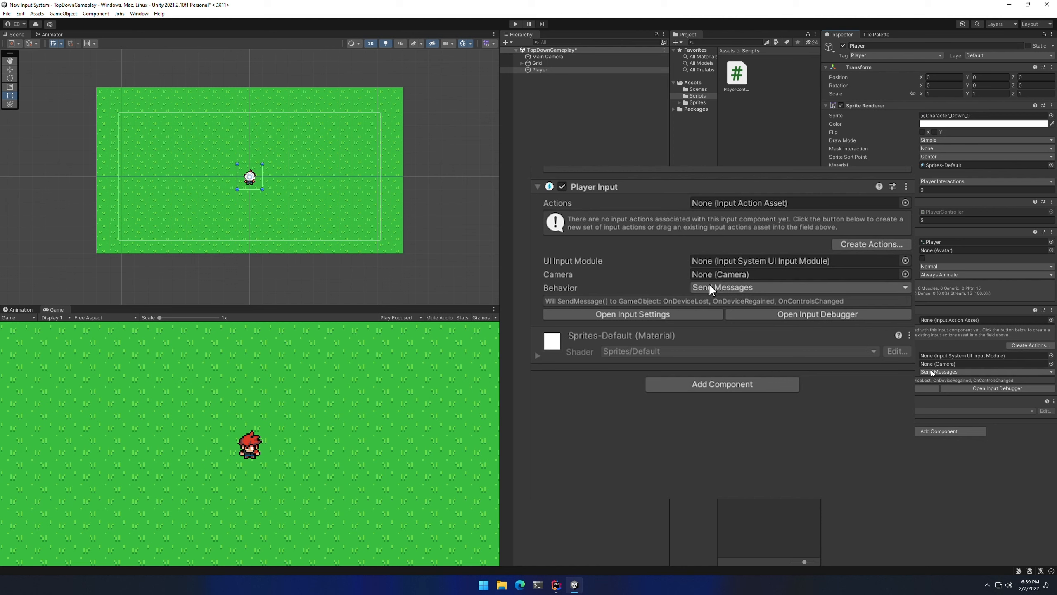
Create the input actions asset New Input System.inputactions for Player Input, saving it in a new InputActions folder under Assets
left_click(1028, 345)
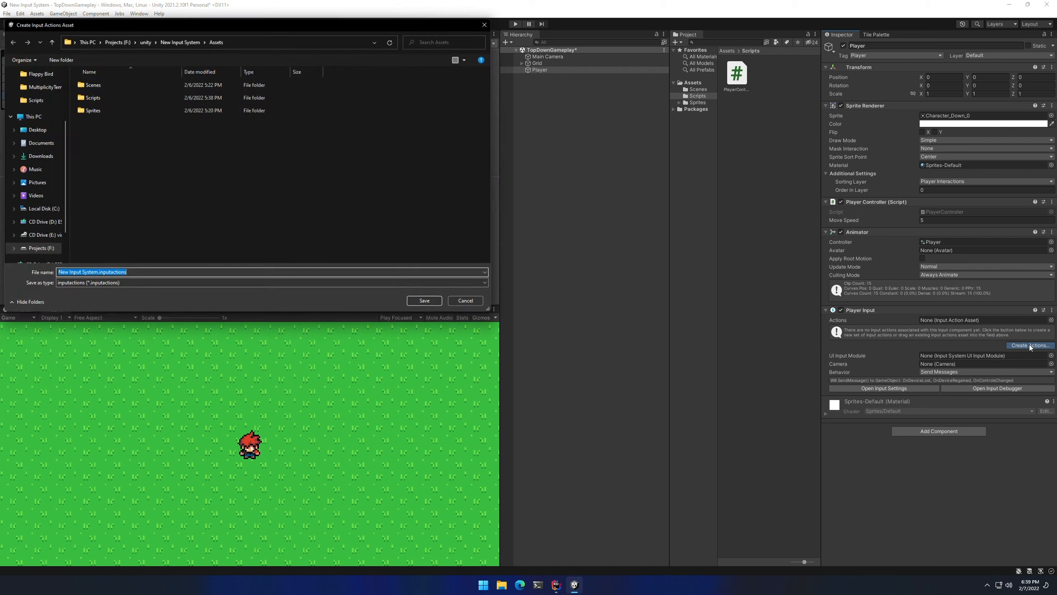
right_click(89, 157)
mouse_move(167, 261)
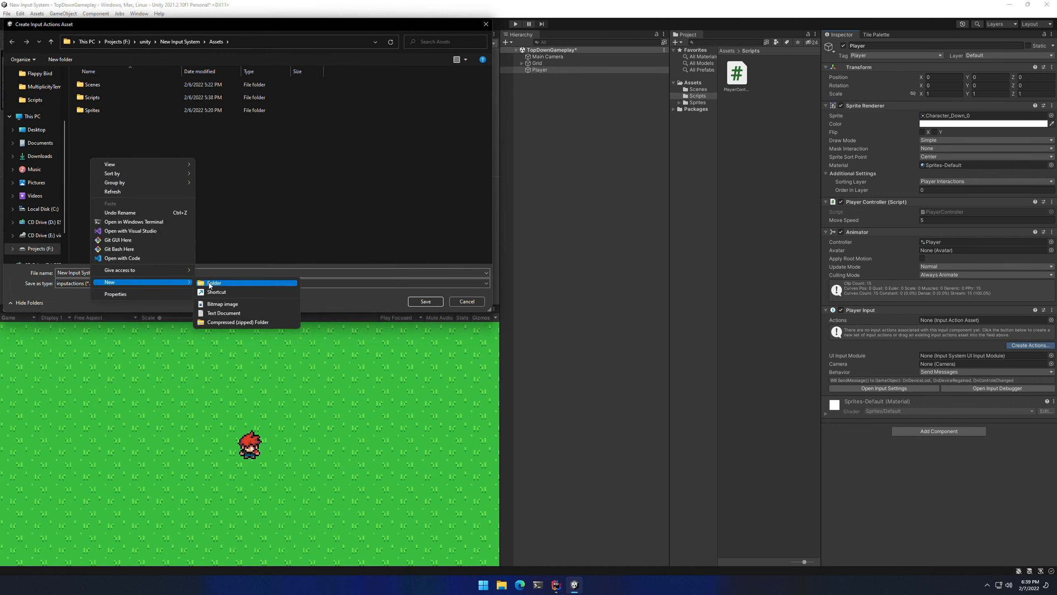
left_click(209, 282)
type("InputActions")
key("Return")
left_click(420, 301)
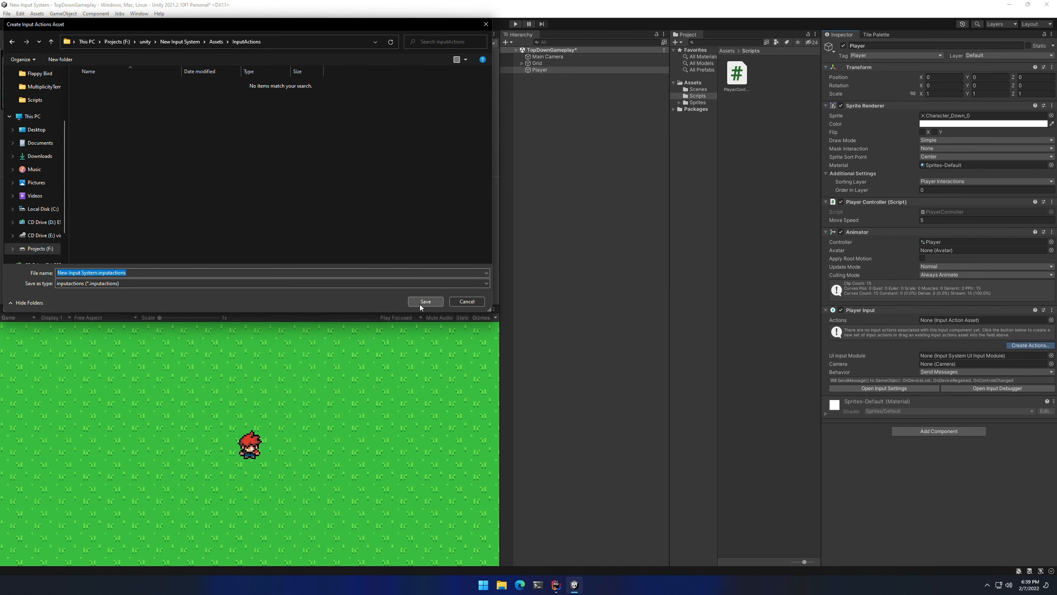
left_click(420, 301)
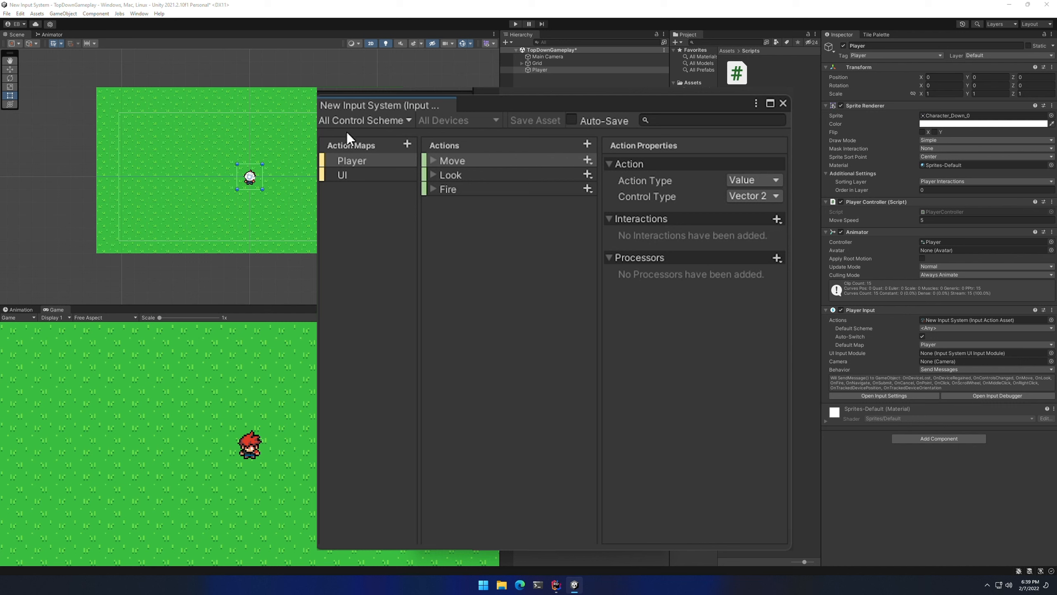
Examine the actions in the UI and Player action maps and expand the Player map's Move action
left_click(377, 176)
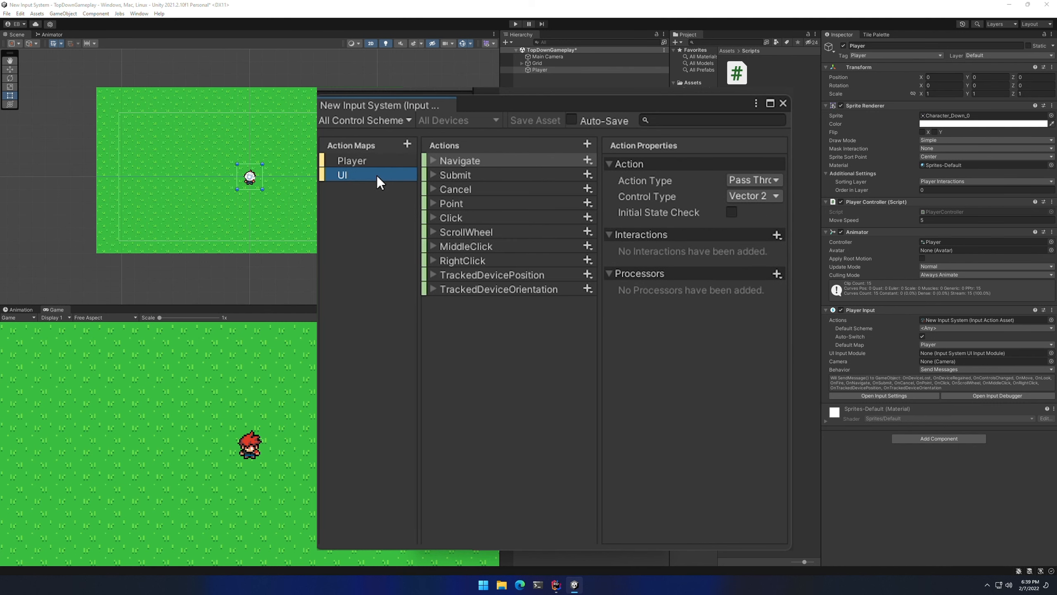
left_click(380, 161)
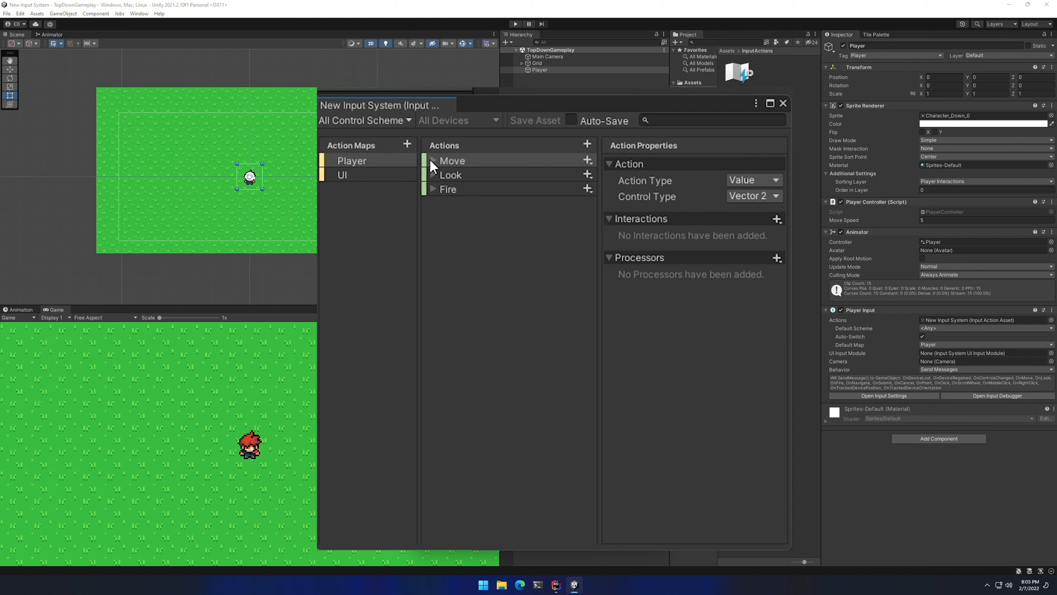
left_click(431, 161)
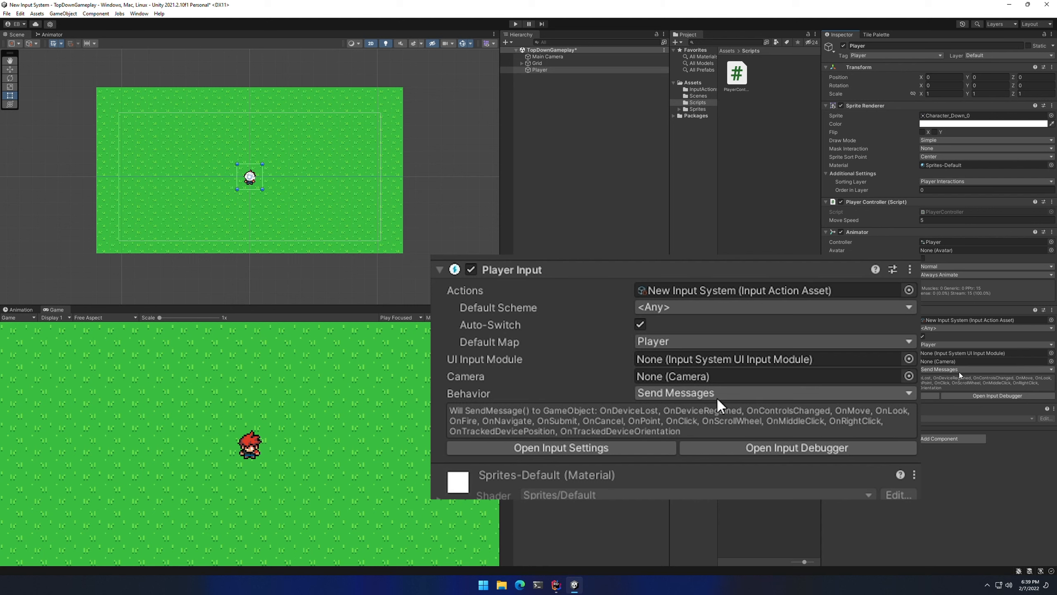
Choose Send Messages as the behavior of the Player Input component
left_click(969, 369)
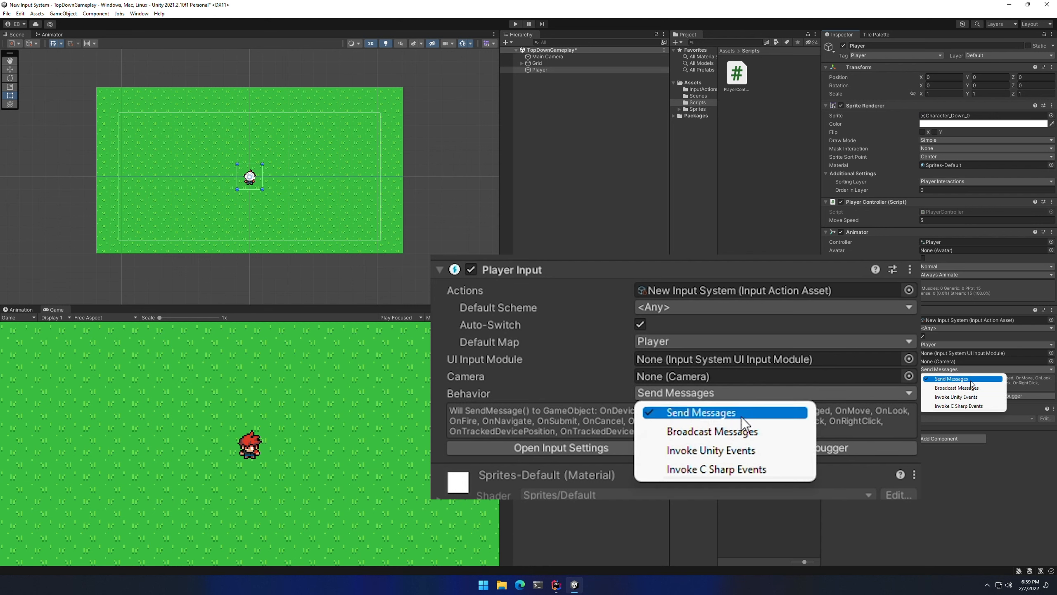
left_click(970, 380)
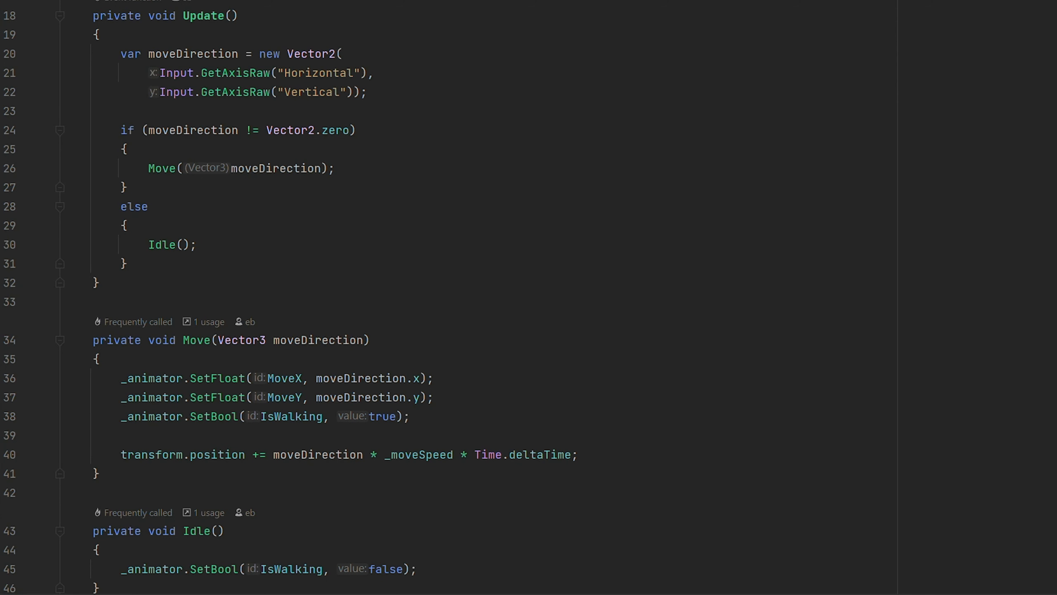
Add an empty private void OnMove(InputValue value) method below Idle in PlayerController and import the namespace InputValue needs
scroll(224, 479, "down", 2)
left_click(224, 479)
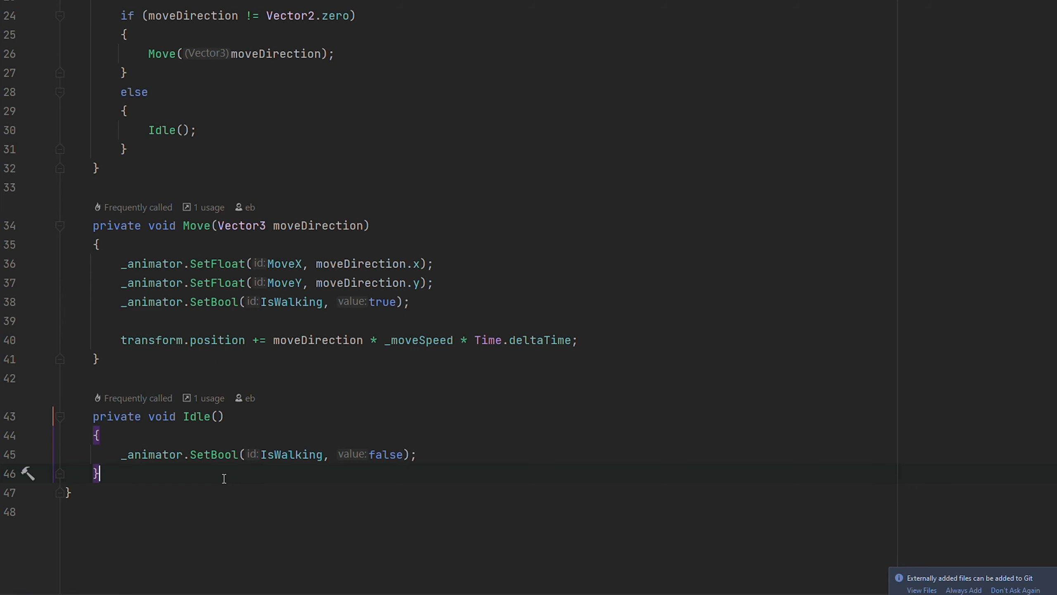
key("Return")
key("Return")
type("private void OnMove(InputValue value)     {     }")
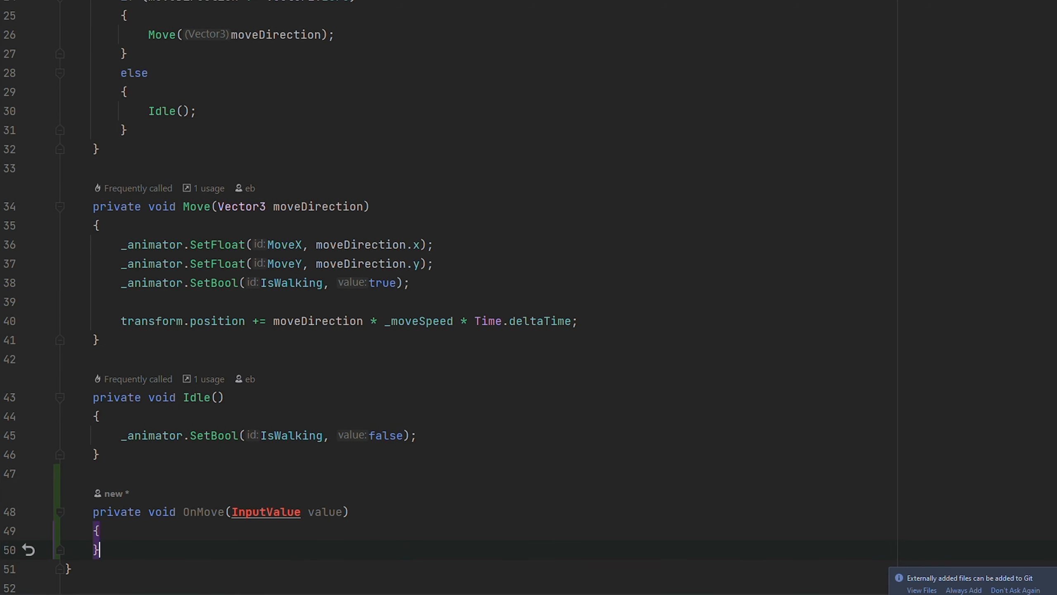
left_click(259, 511)
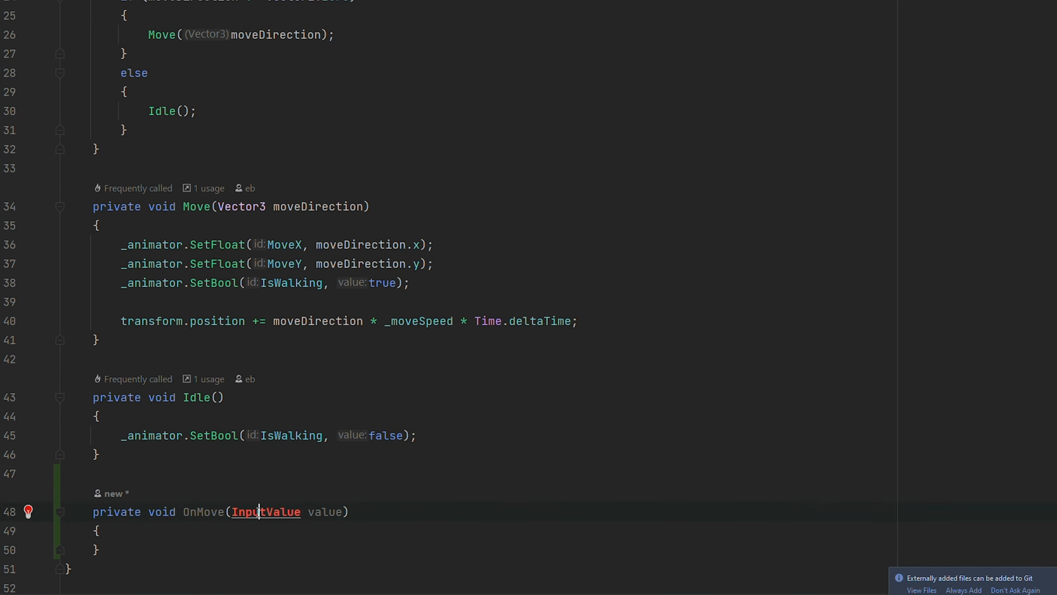
Declare a private Vector2 _moveDirection field below the _animator field
scroll(300, 50, "up", 6)
left_click(301, 42)
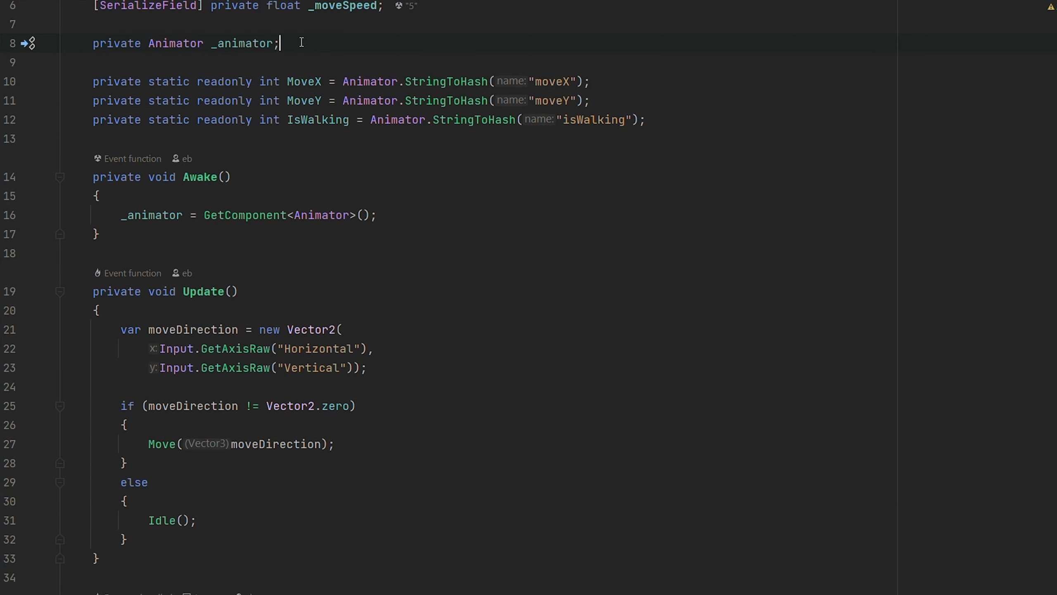
key("Return")
key("Return")
type("private Vector2 _moveDirection;")
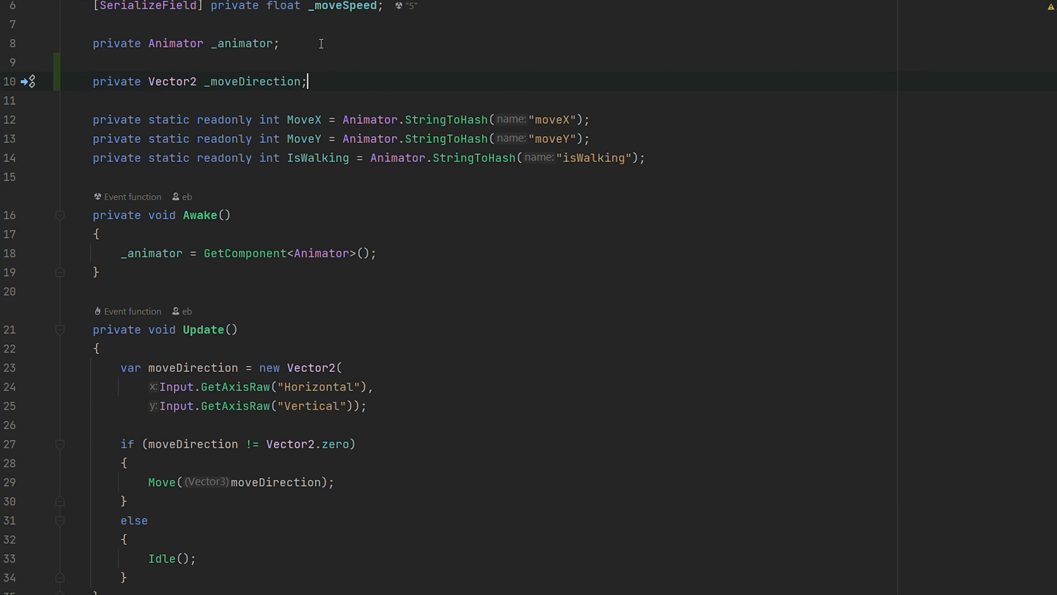
Make OnMove assign value.Get<Vector2>() to _moveDirection
scroll(563, 339, "down", 1)
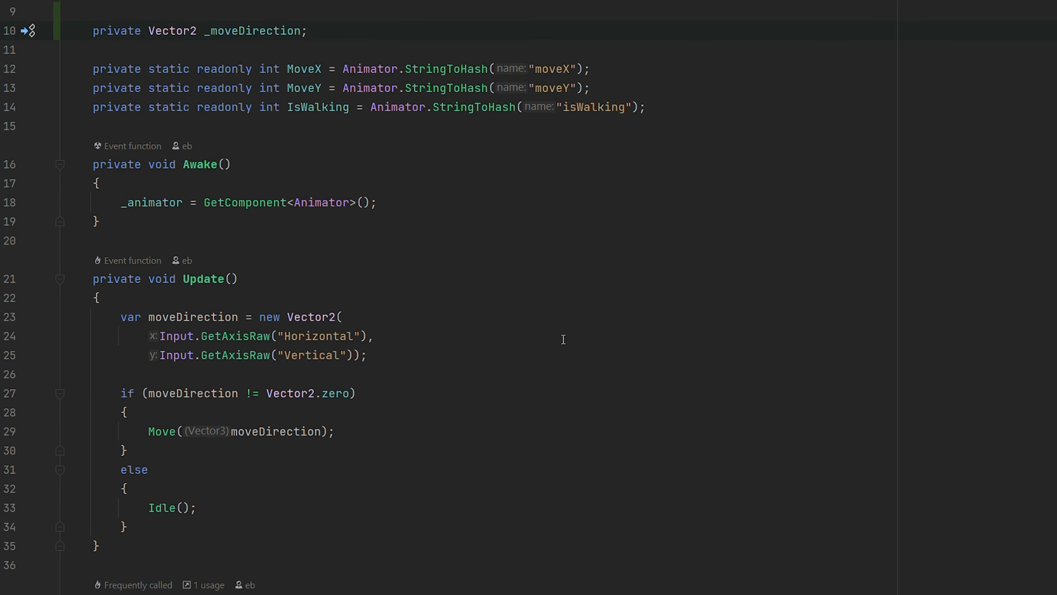
left_click(144, 536)
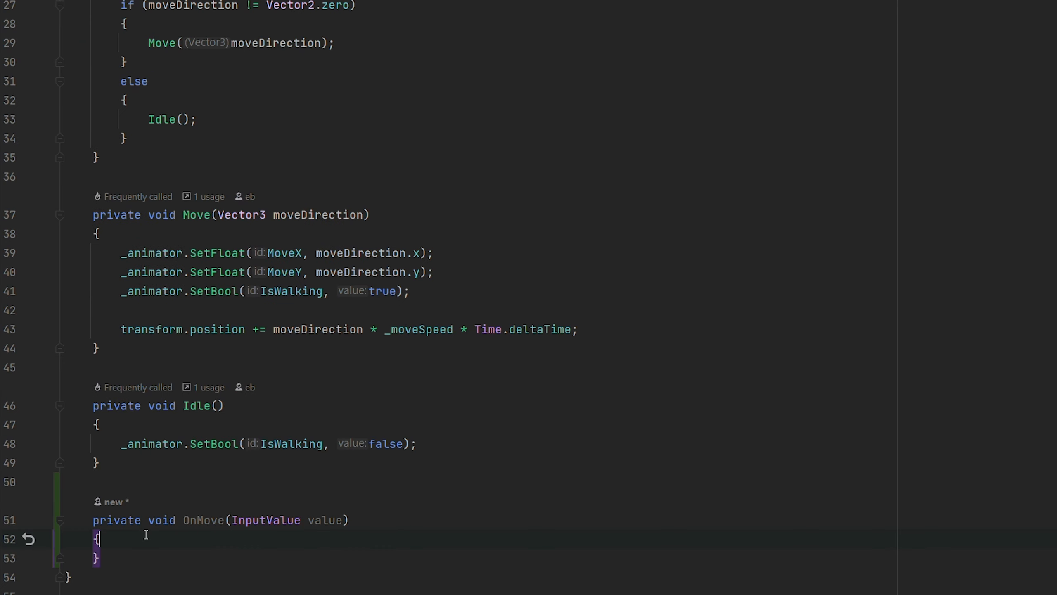
key("Return")
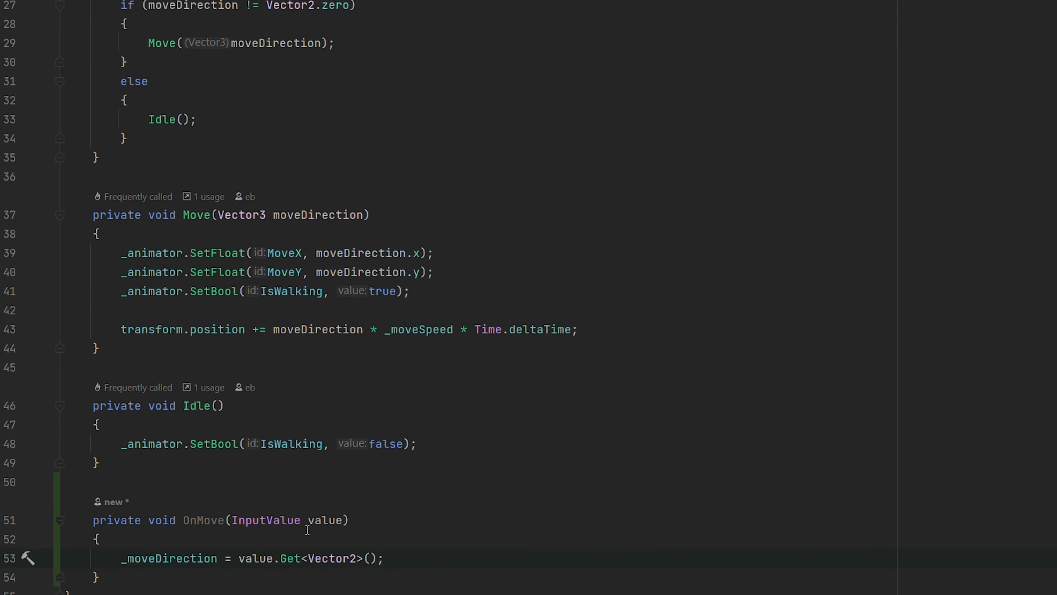
Remove the local moveDirection variable built from the Horizontal and Vertical axes in Update
scroll(307, 530, "up", 7)
left_click_drag(138, 386, 204, 315)
key("ctrl+x")
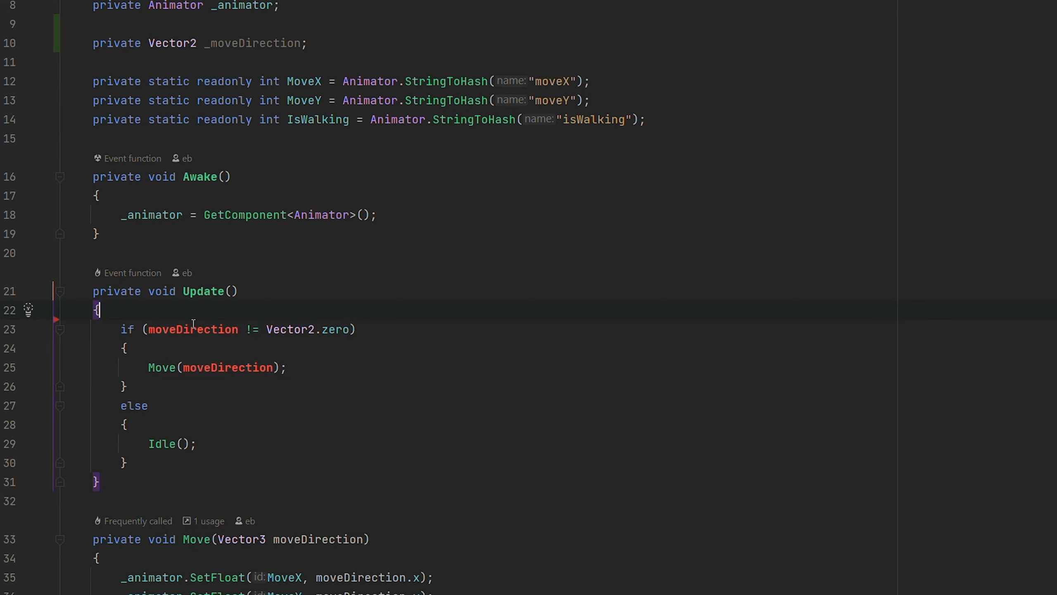
Use _moveDirection in Update's Vector2.zero check and Move call, and switch back to the Unity editor
key("ctrl+v")
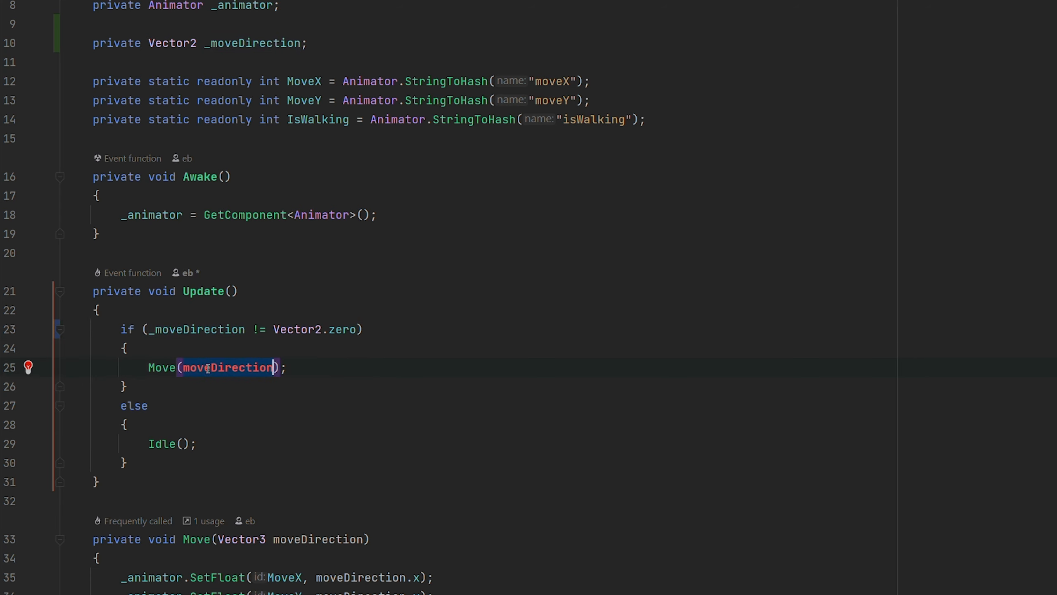
key("ctrl+v")
key("alt+Tab")
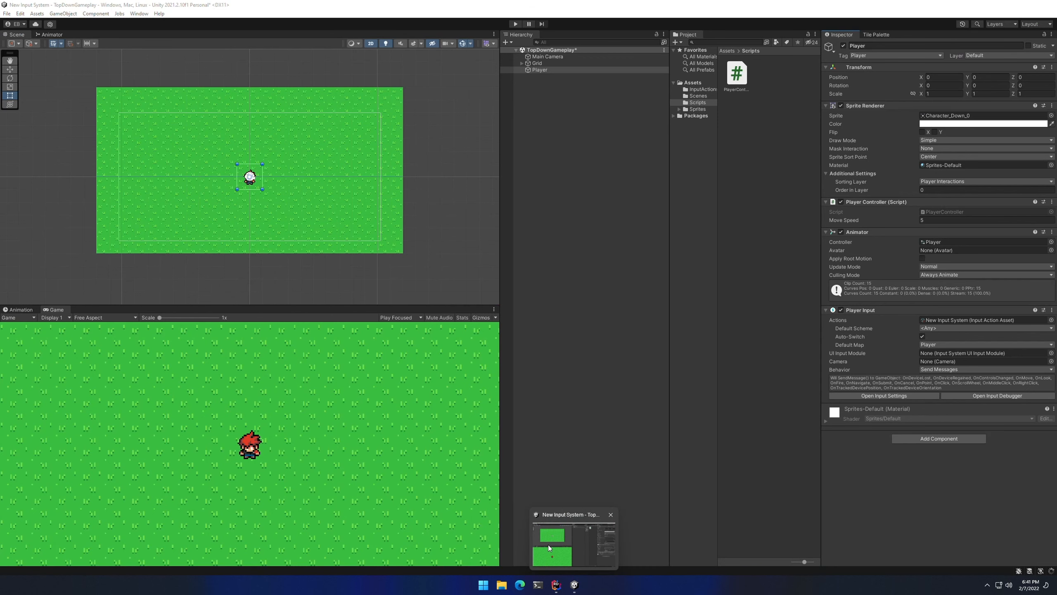
Run the game in Play mode and test the player character's movement up, down, sideways and diagonally across the grass
left_click(518, 26)
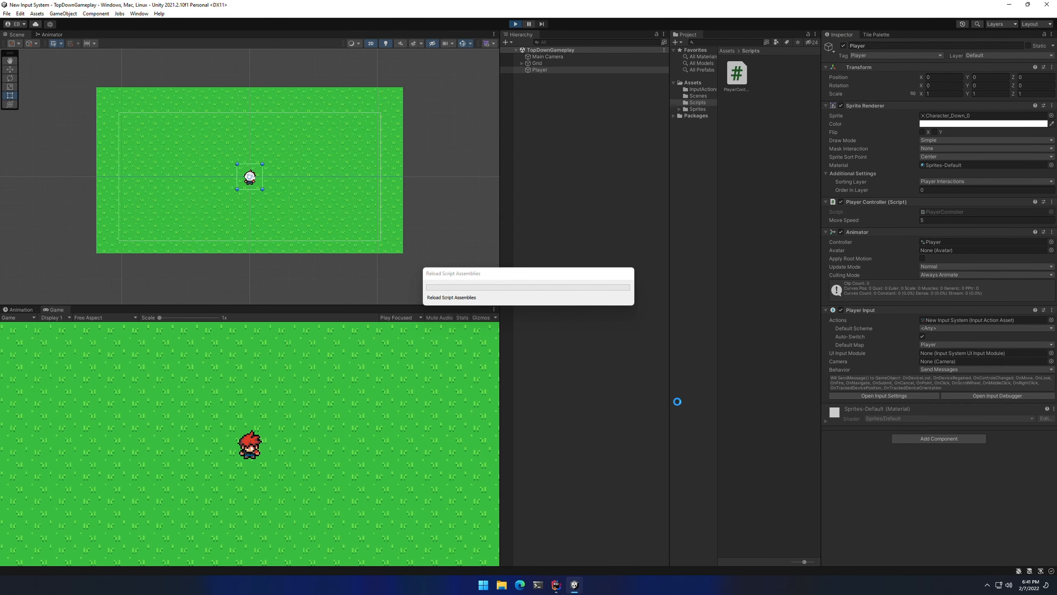
key("s")
key("a")
key("w")
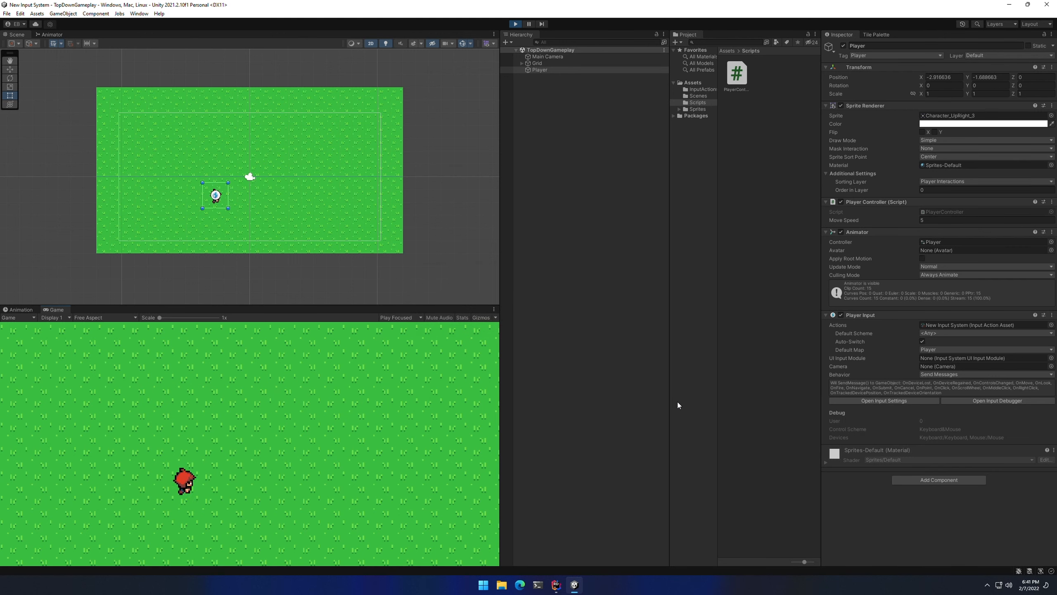
key("d")
key("s")
key("d")
key("w")
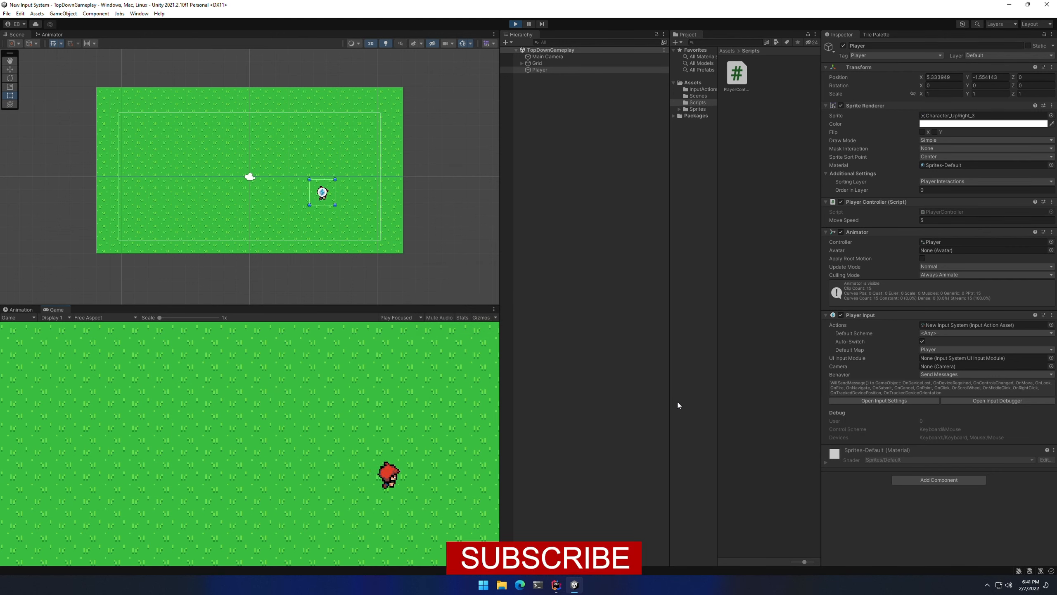
key("a")
key("s")
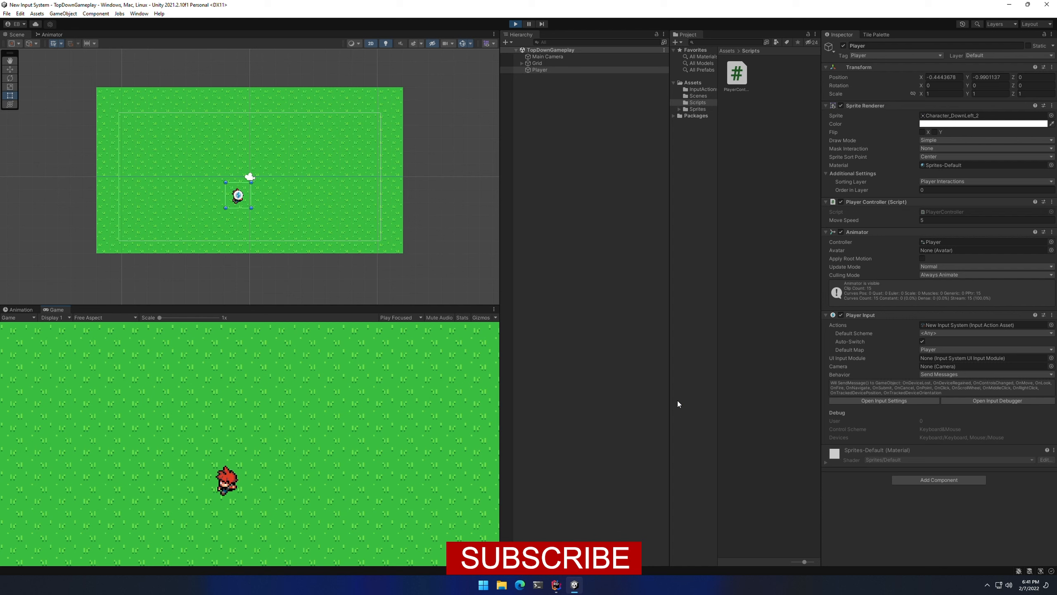
key("w")
key("d")
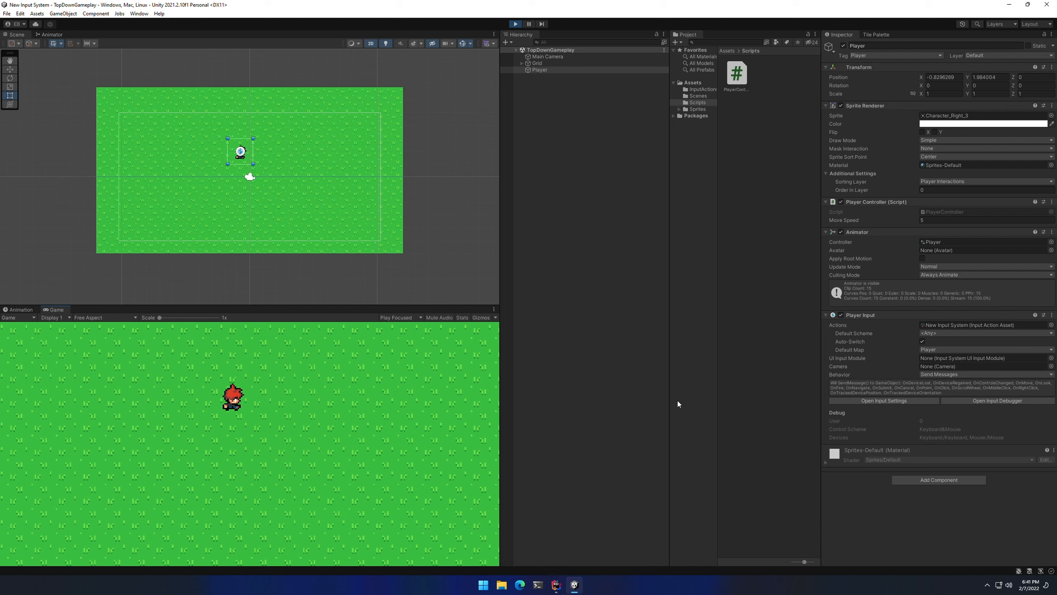
key("s")
key("a")
key("s")
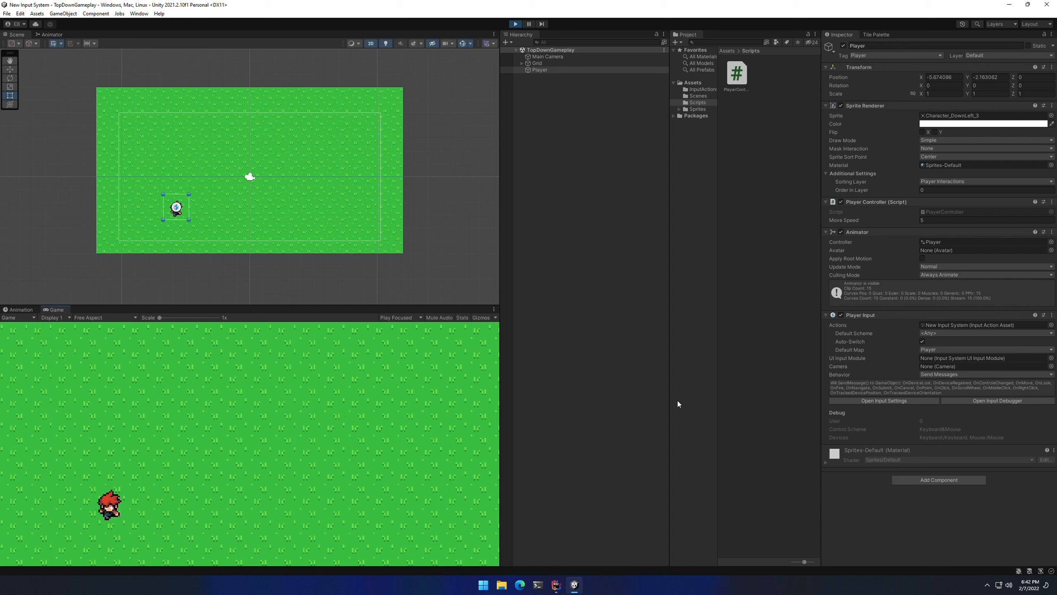